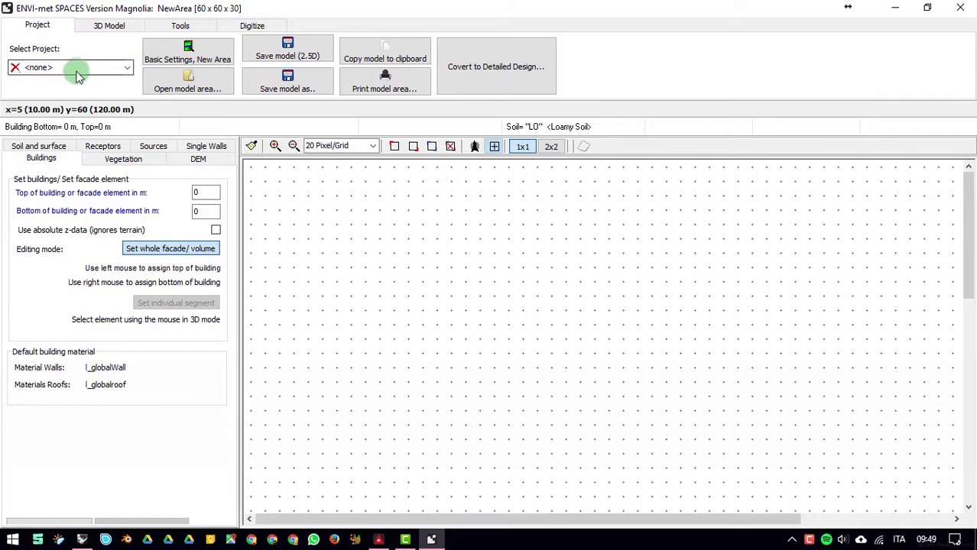
Select progetto_roma as the current project
click(68, 68)
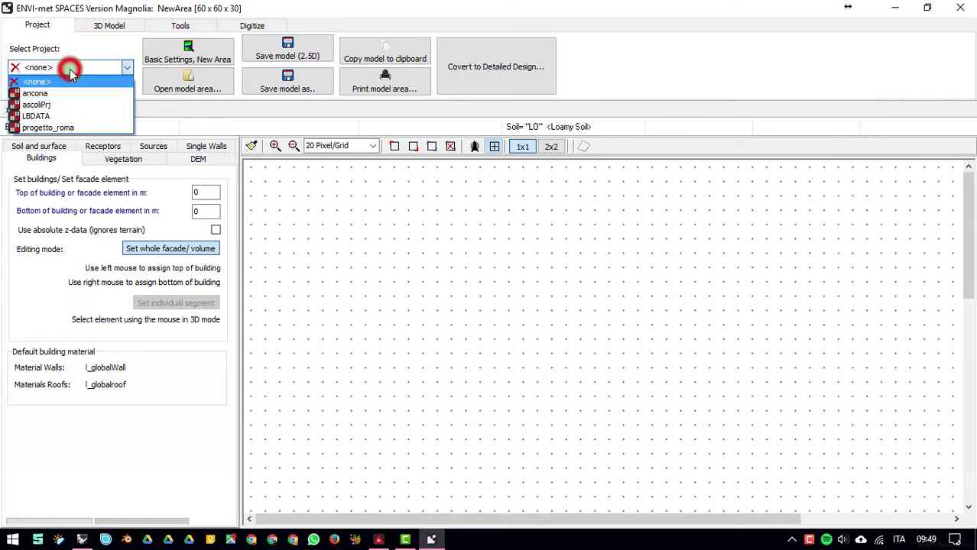
click(79, 128)
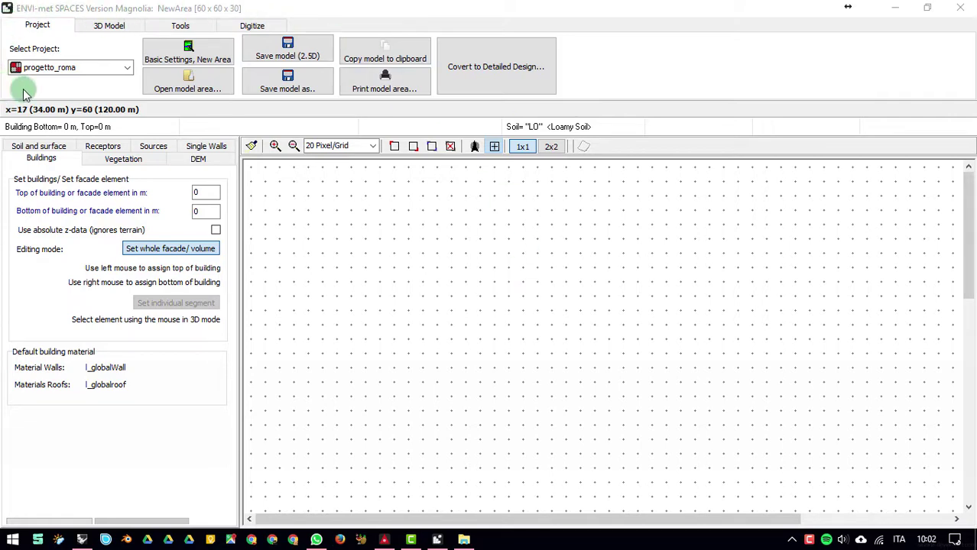
click(105, 29)
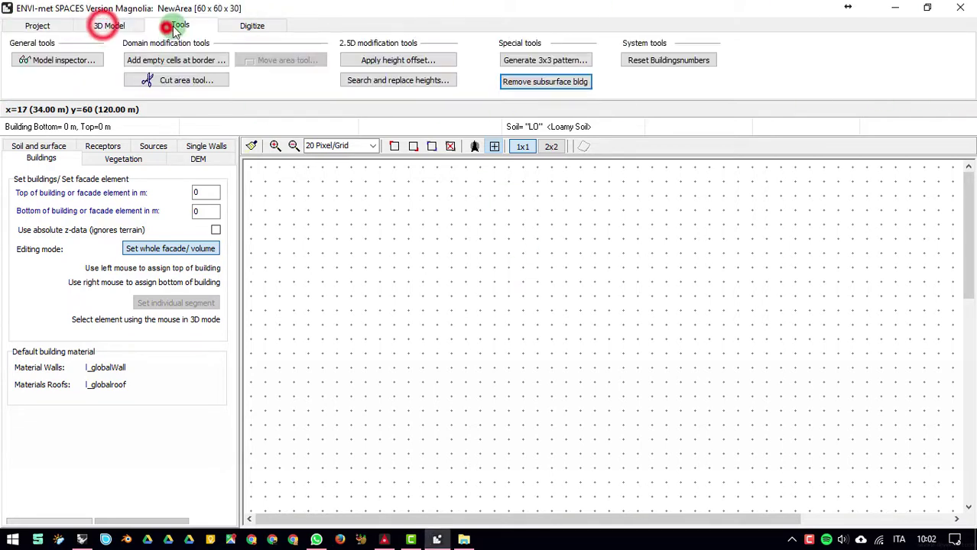
click(249, 24)
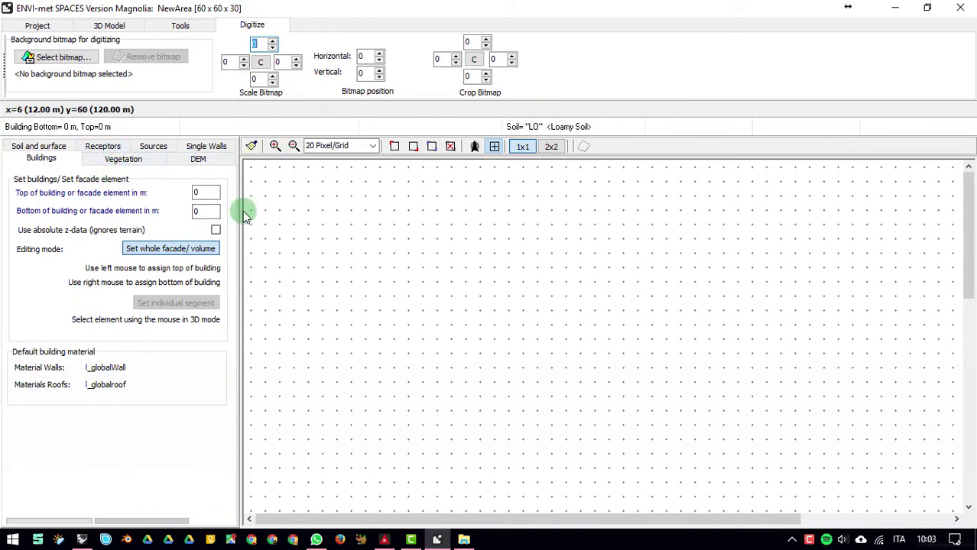
click(36, 145)
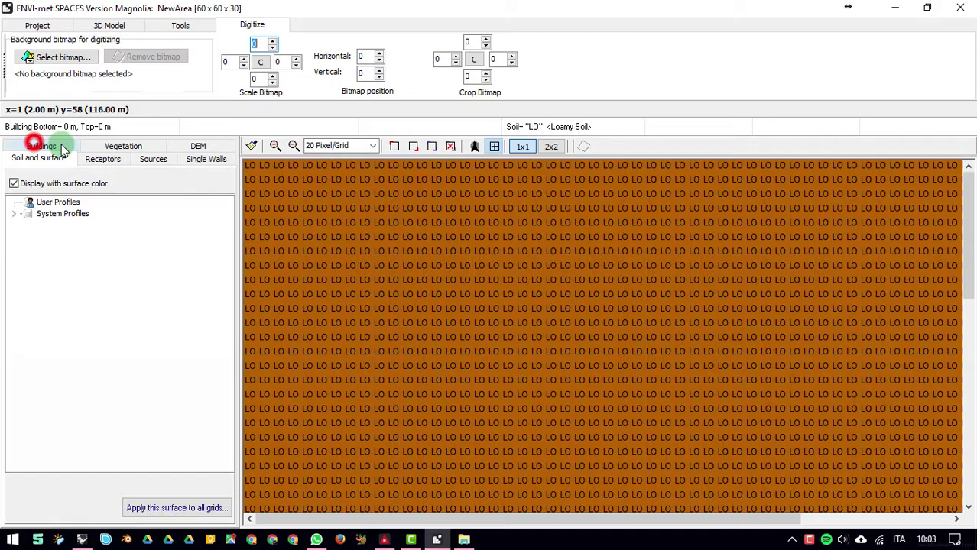
click(123, 146)
click(42, 158)
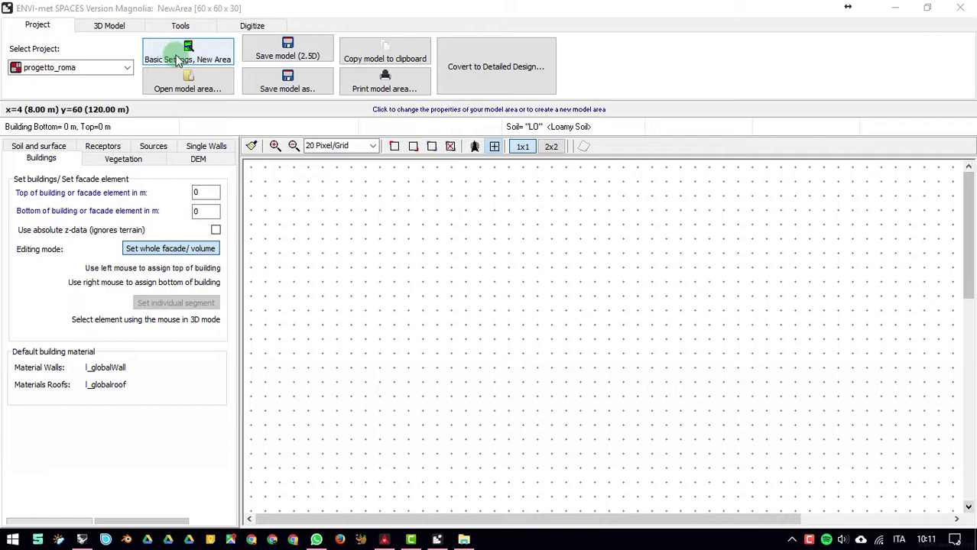
Review the model domain's grid, material and location settings for a new area and close them without changes
click(189, 47)
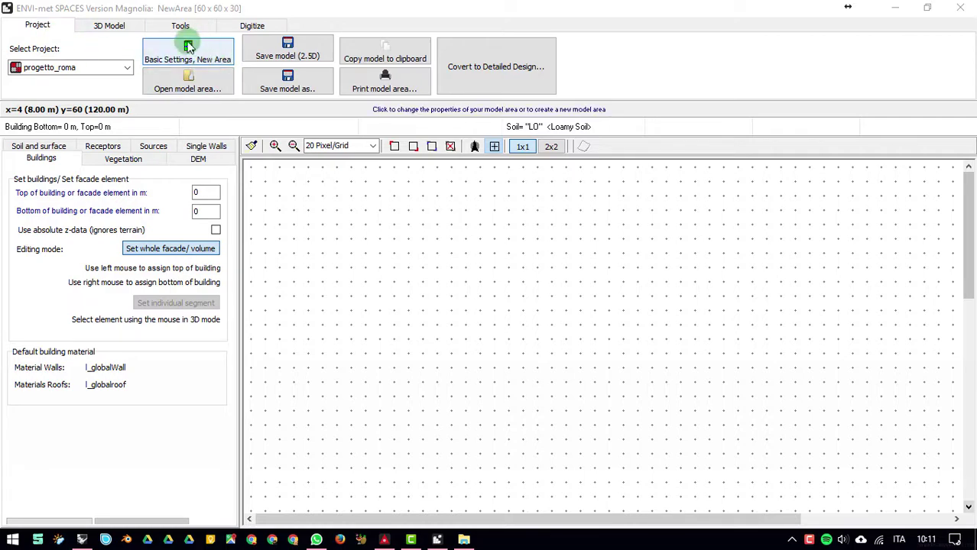
click(199, 59)
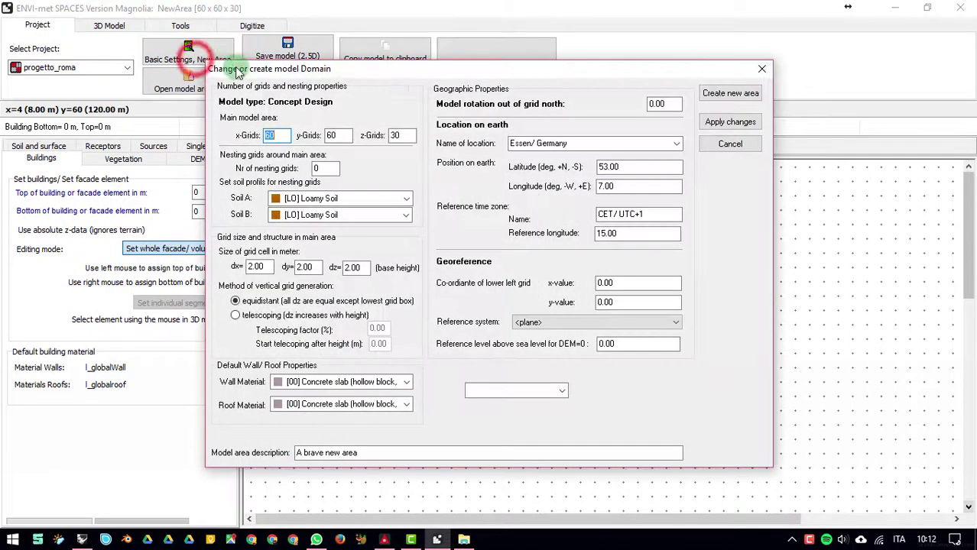
click(386, 69)
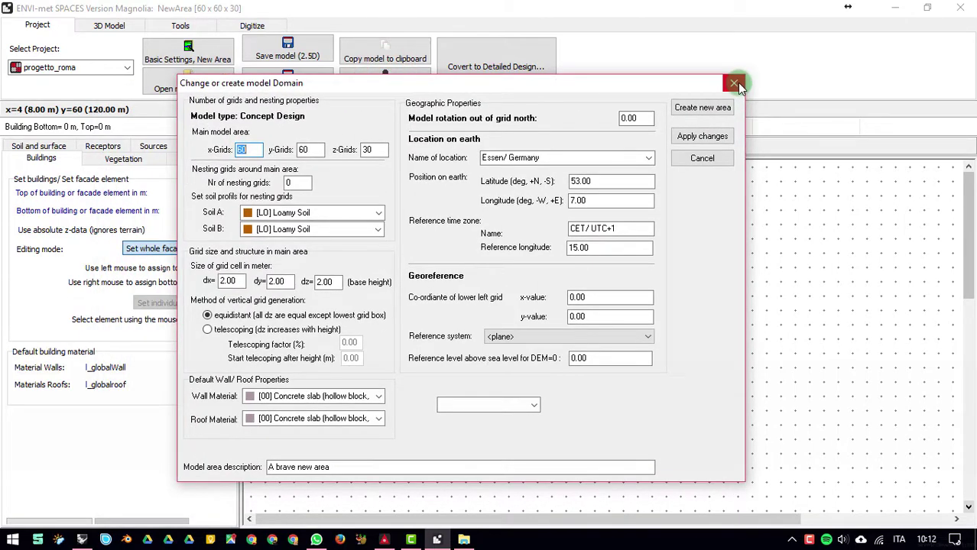
click(735, 84)
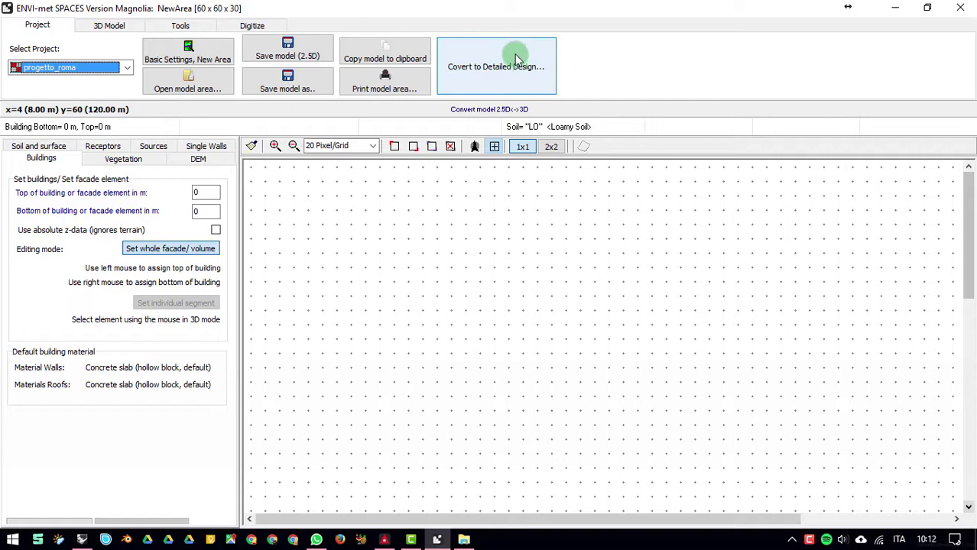
Show the 2D grid at 6 Pixel/Grid and open the 3D view of the model area
click(89, 26)
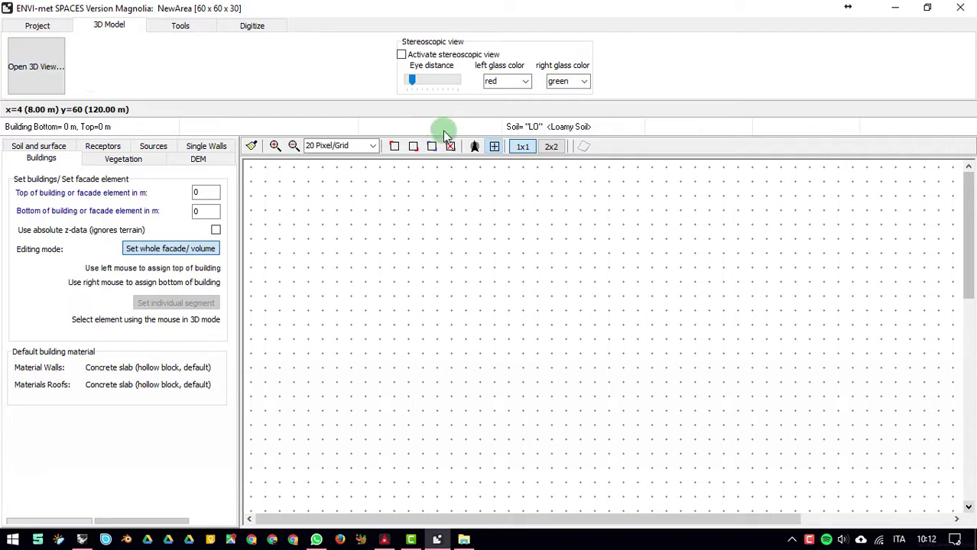
click(294, 145)
click(294, 145)
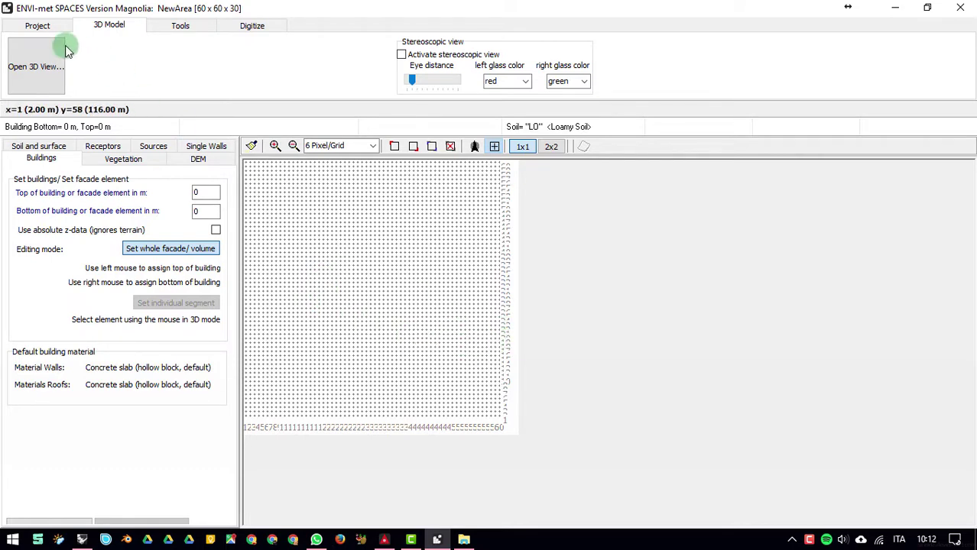
click(25, 66)
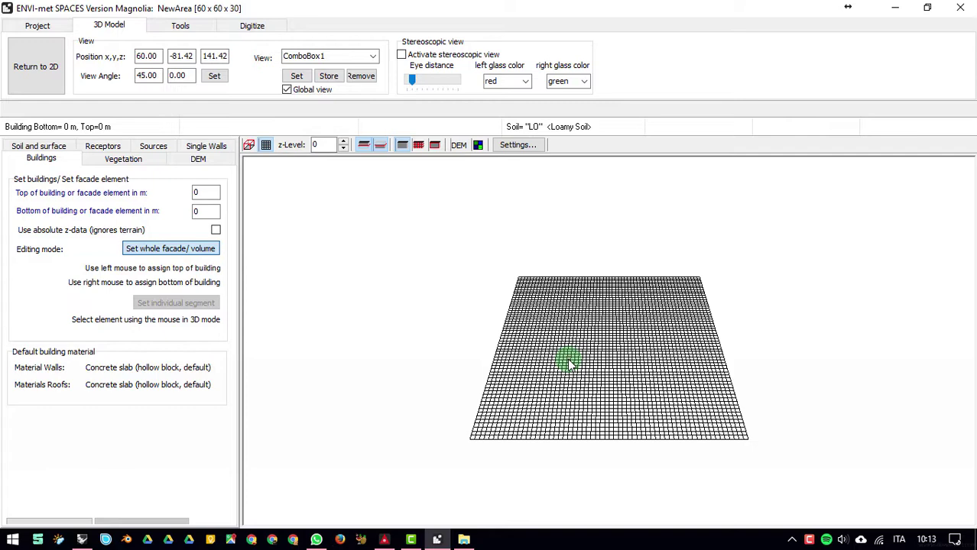
Examine the model grid in 3D from several angles and distances, and return to the 2D view
key(ctrl)
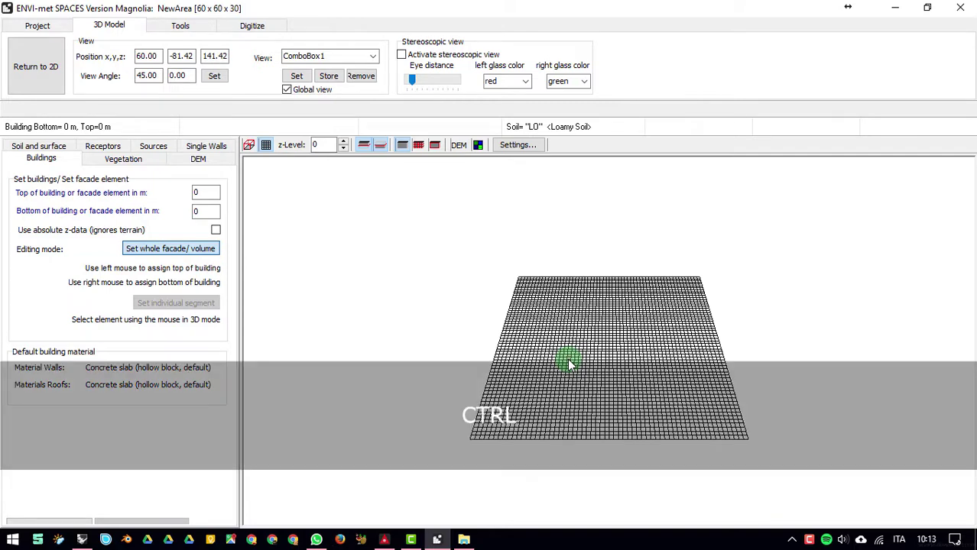
drag(569, 366, 805, 308)
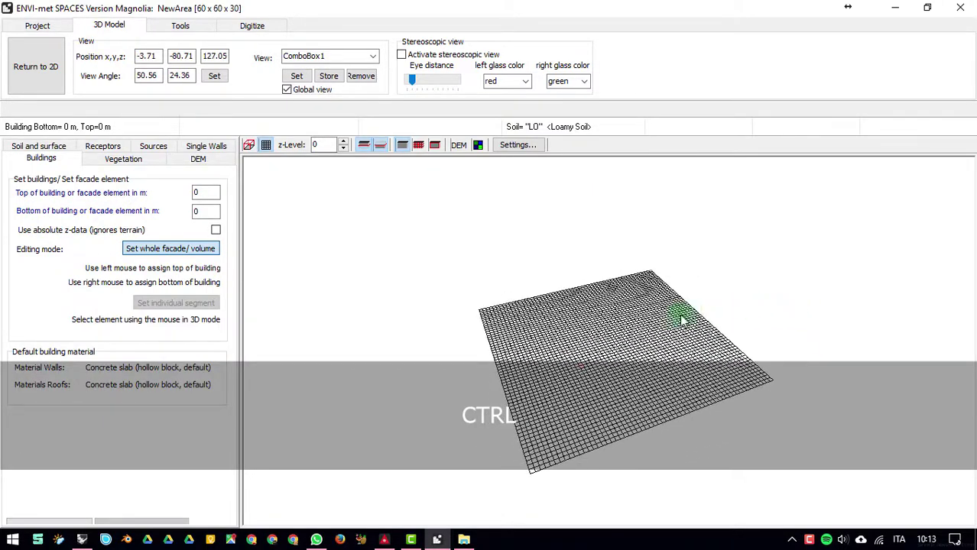
drag(680, 320, 883, 344)
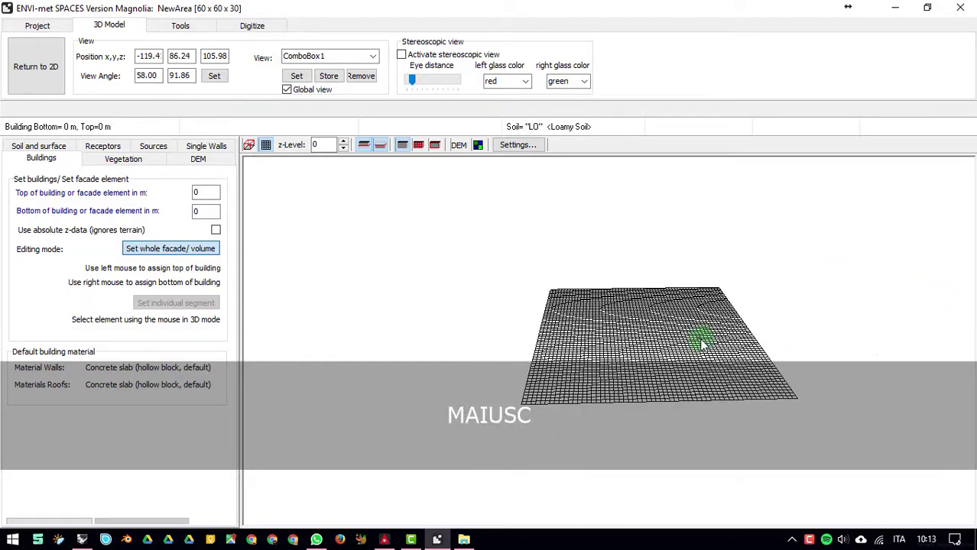
scroll(701, 344, up, 3)
scroll(702, 344, up, 3)
scroll(701, 344, down, 3)
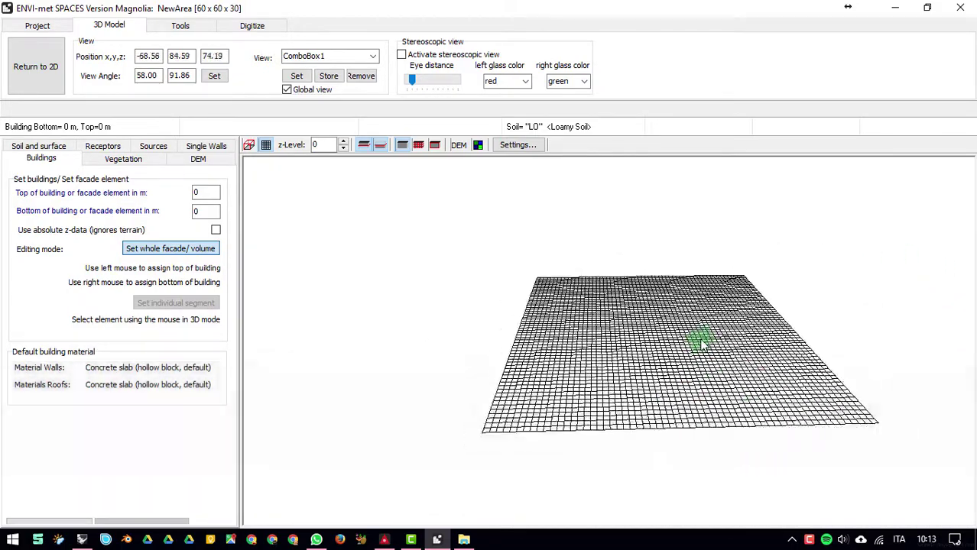
scroll(701, 344, up, 3)
scroll(701, 344, down, 3)
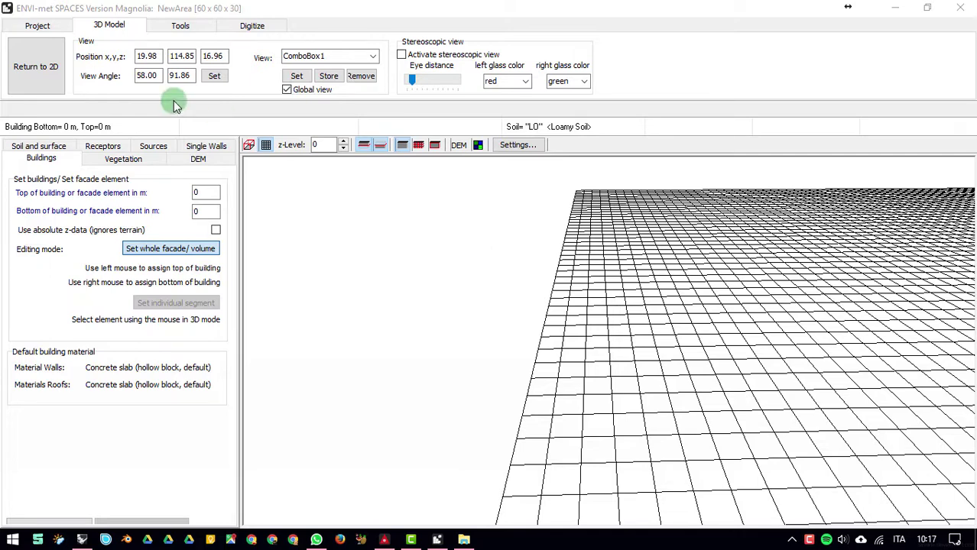
click(36, 67)
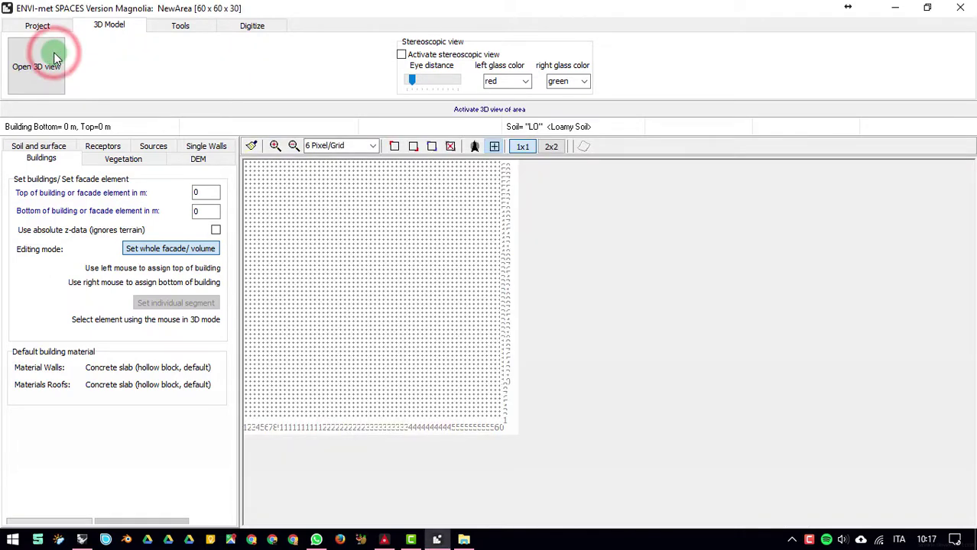
Review the grid geometry and model heights with the Model inspector and close it
click(178, 30)
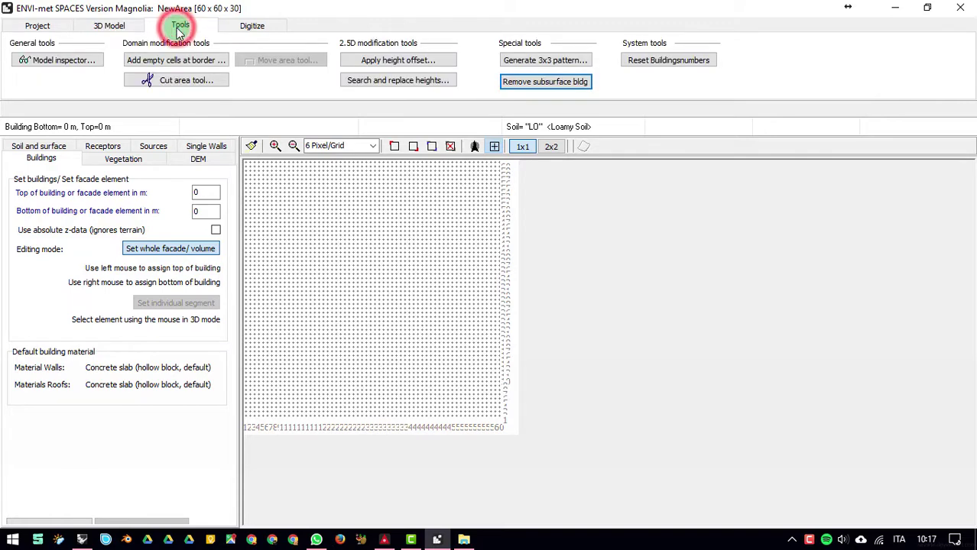
click(84, 66)
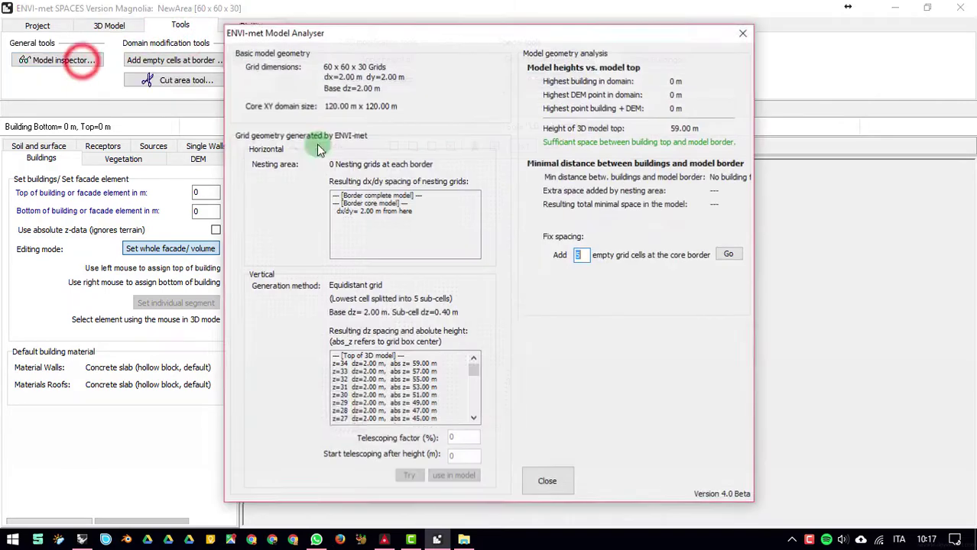
drag(308, 36, 331, 76)
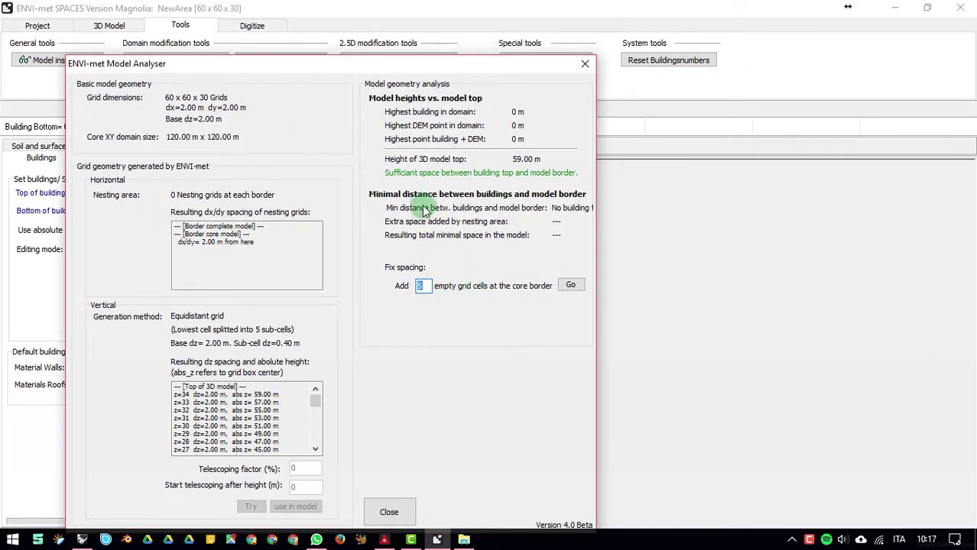
click(585, 64)
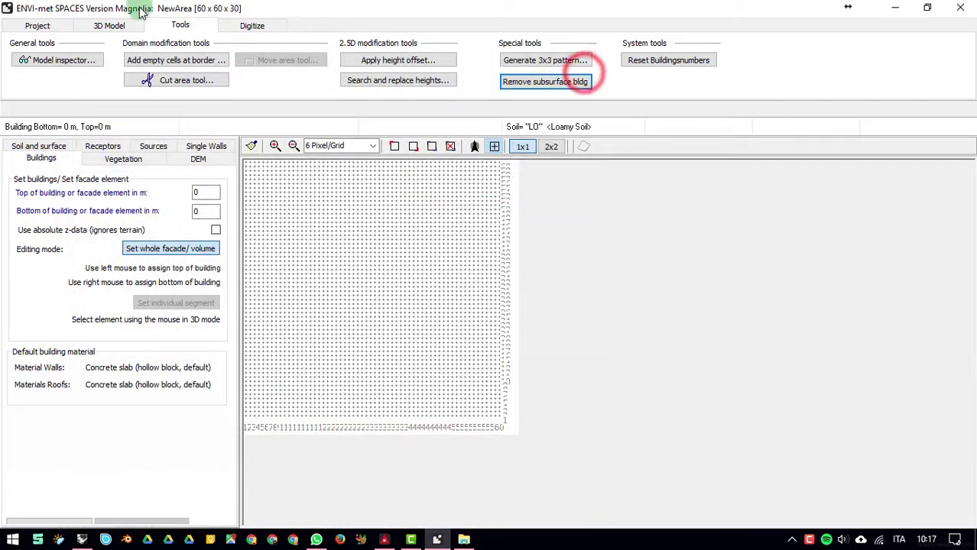
Examine the background bitmap options and the editing settings for buildings, vegetation, soil, receptors, sources, DEM terrain and single walls
click(249, 26)
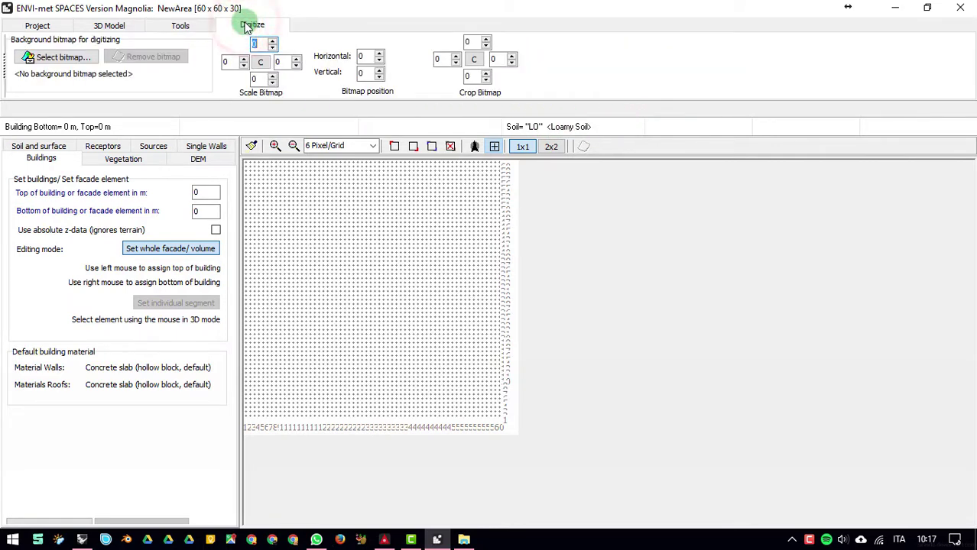
click(417, 262)
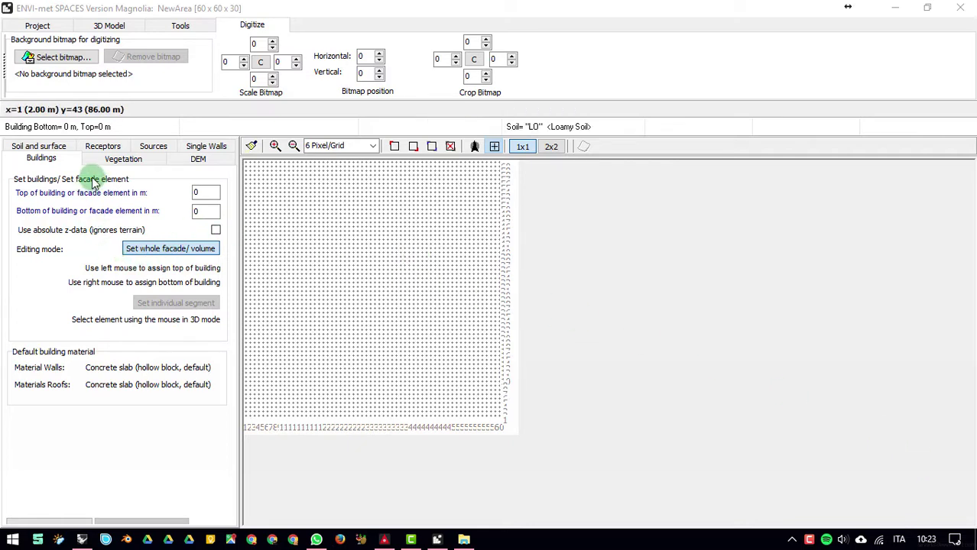
click(119, 162)
click(42, 158)
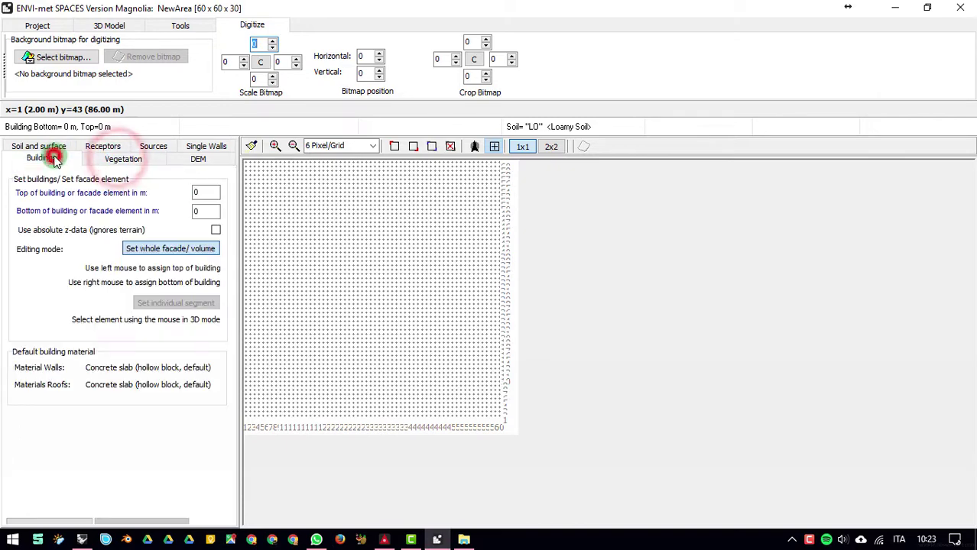
click(149, 158)
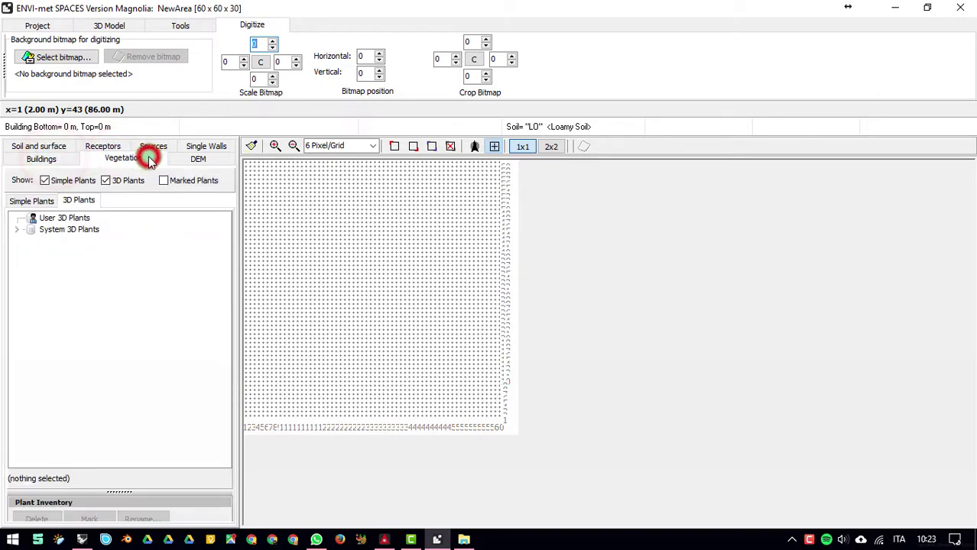
click(47, 146)
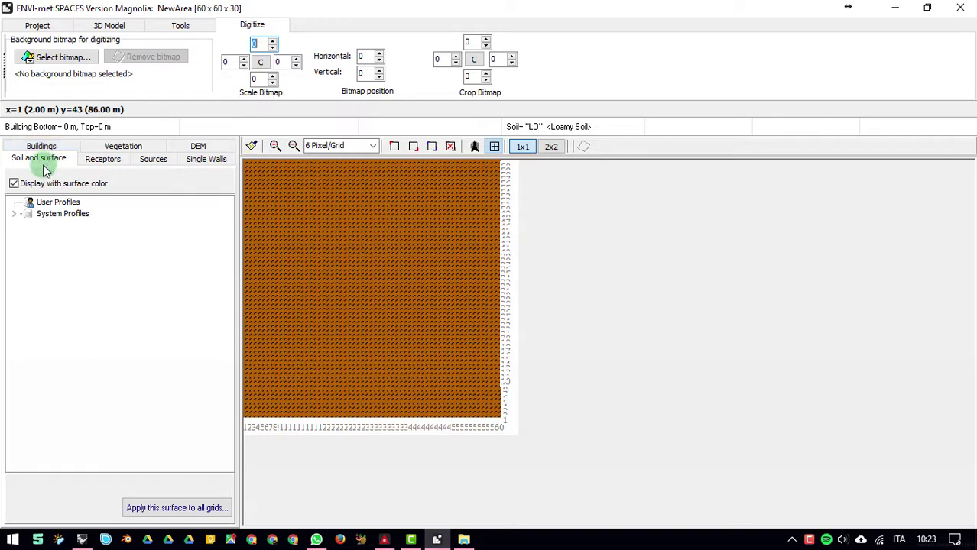
click(102, 164)
click(151, 163)
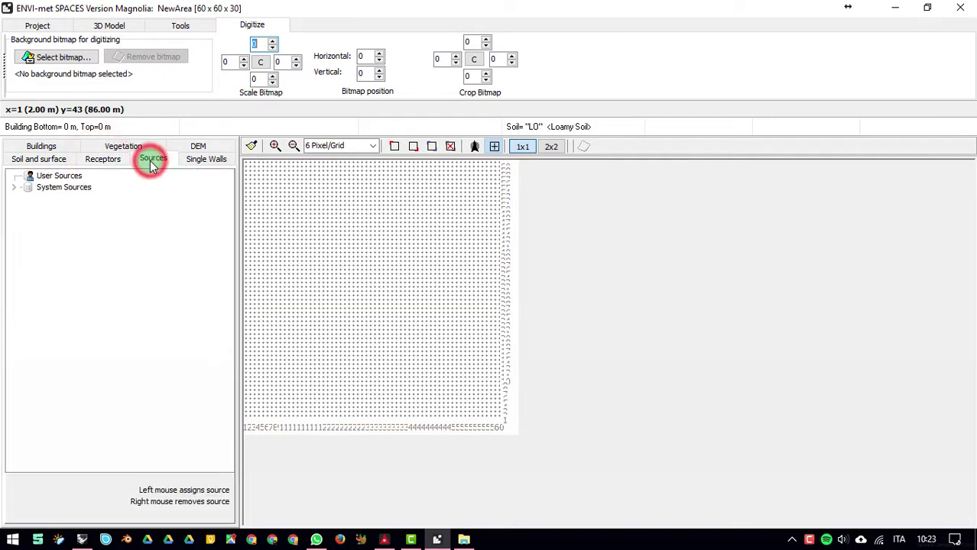
click(201, 147)
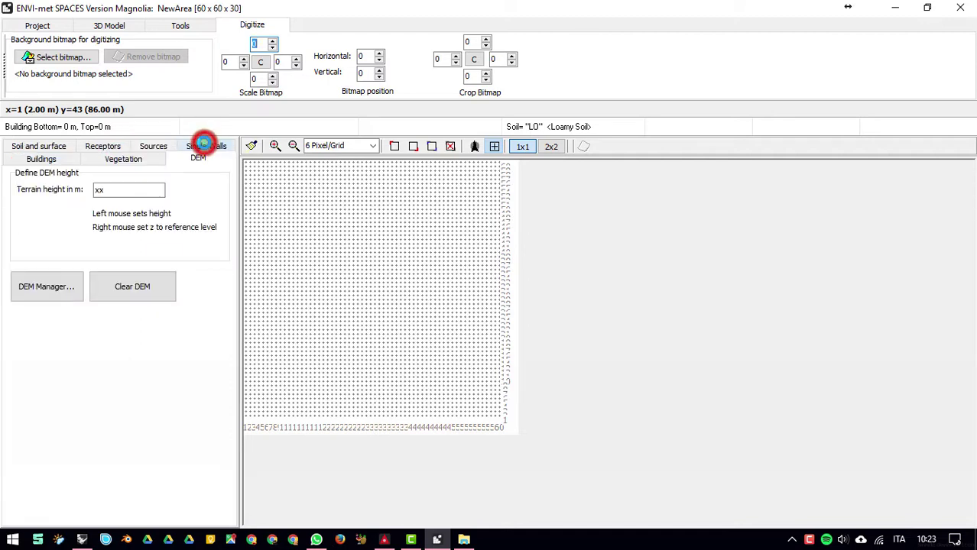
click(197, 148)
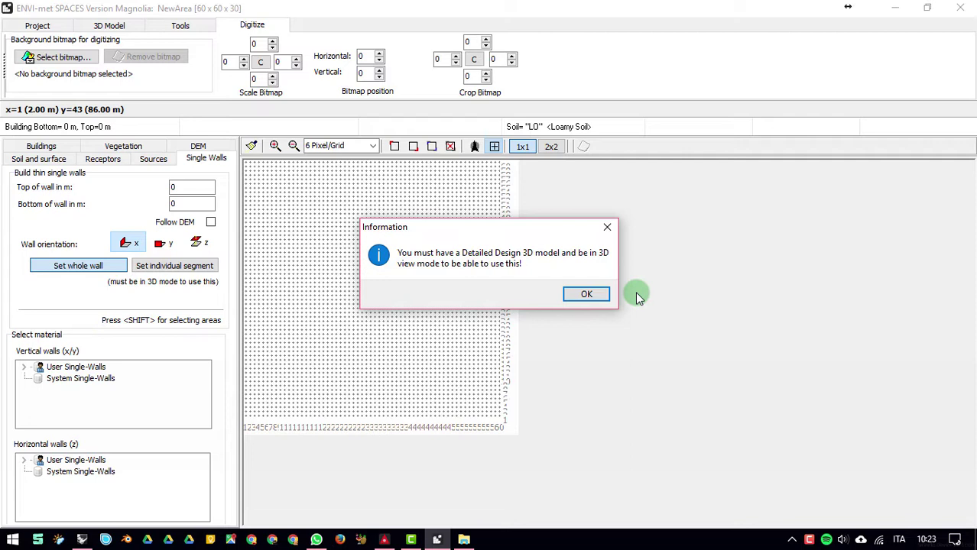
click(586, 295)
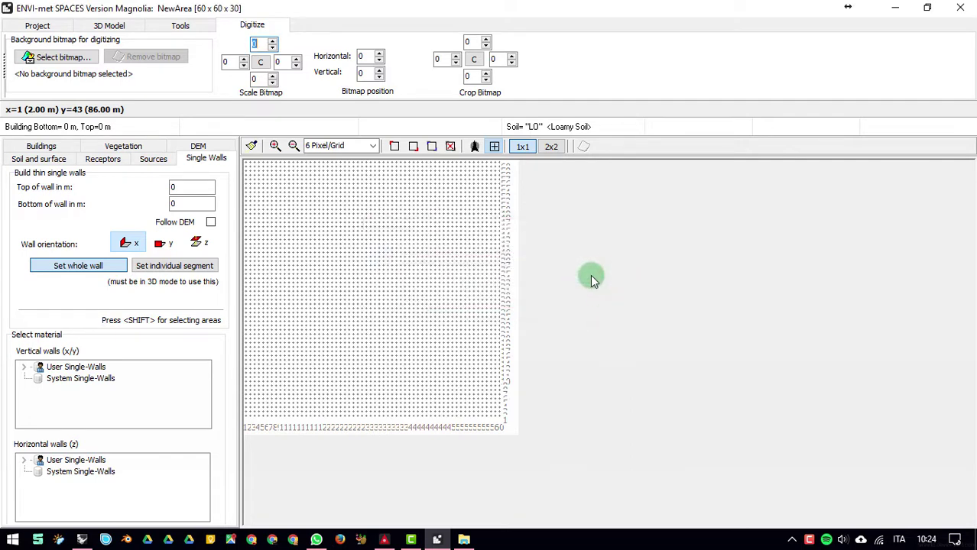
Locate the project command for converting the 2.5D model to a Detailed Design 3D model
click(106, 26)
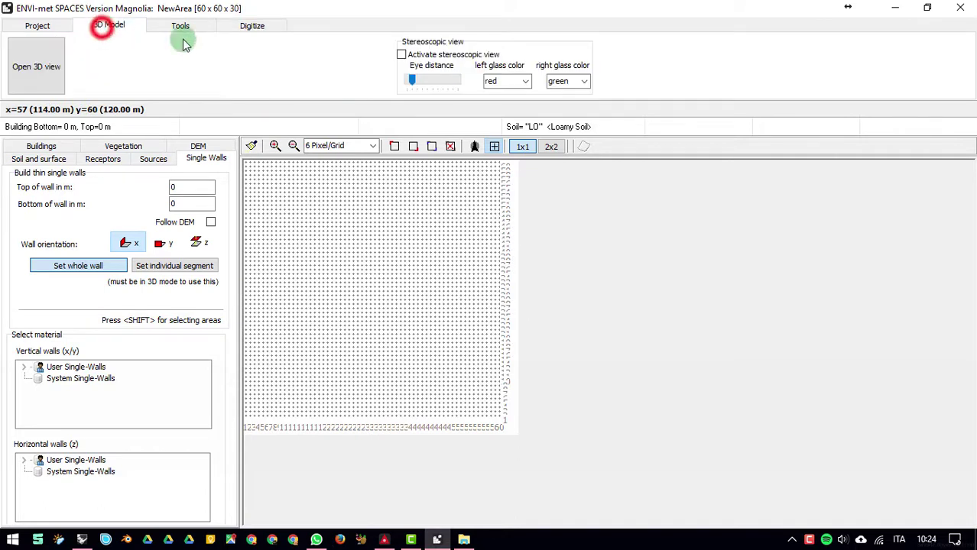
click(61, 23)
click(481, 67)
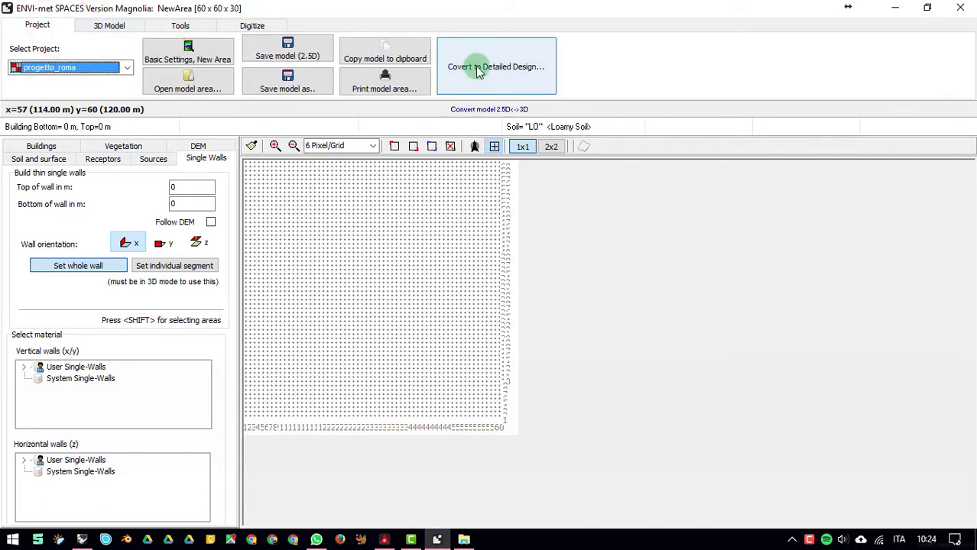
click(493, 220)
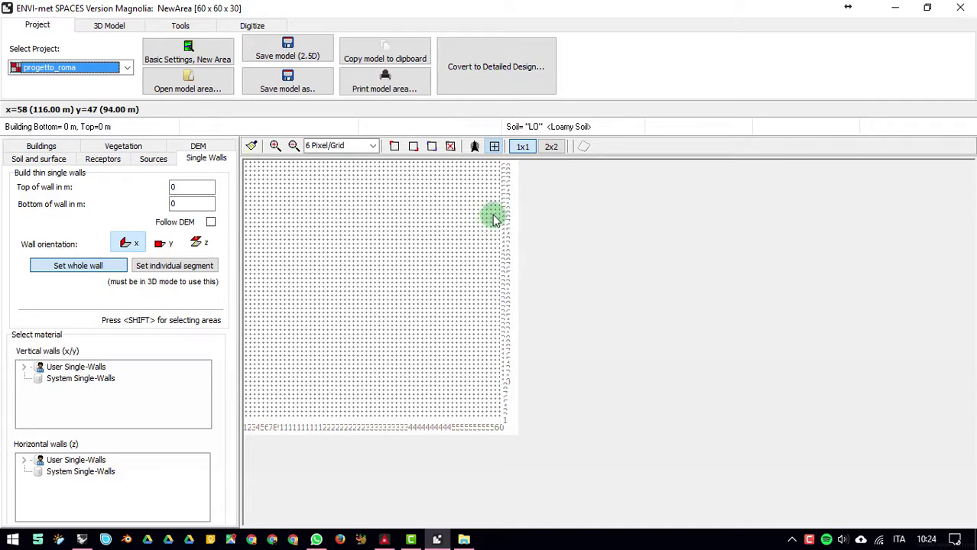
click(495, 58)
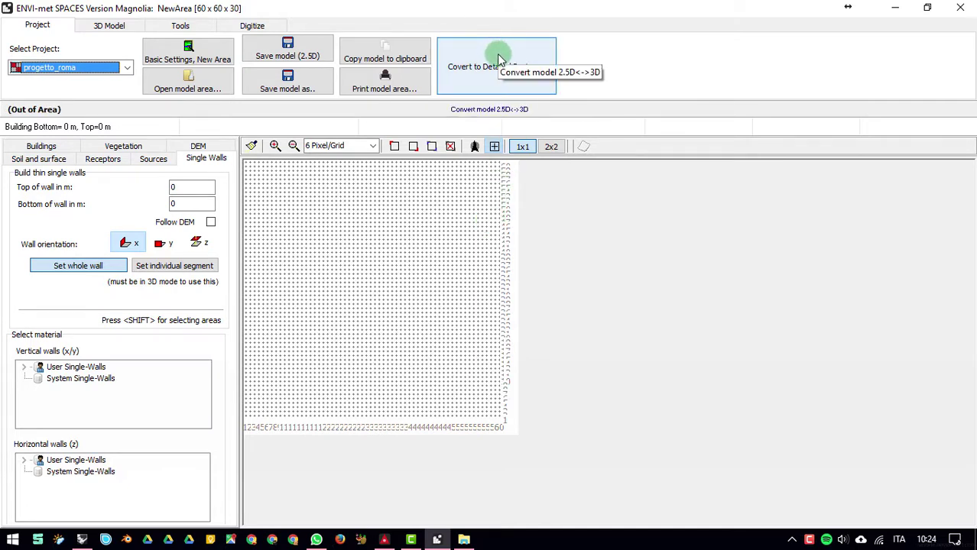